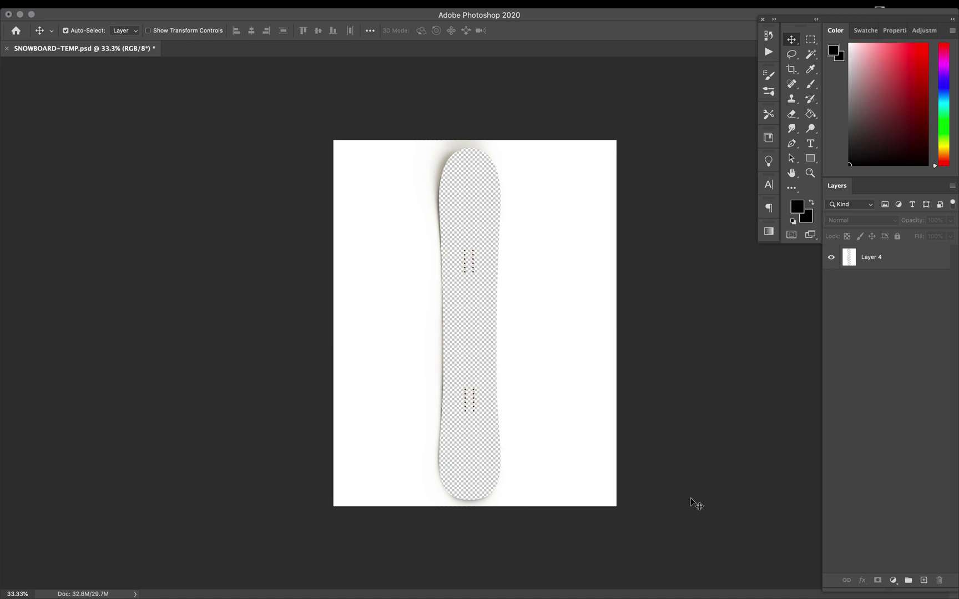
Open the recent artwork file all.psd.
left_click(90, 6)
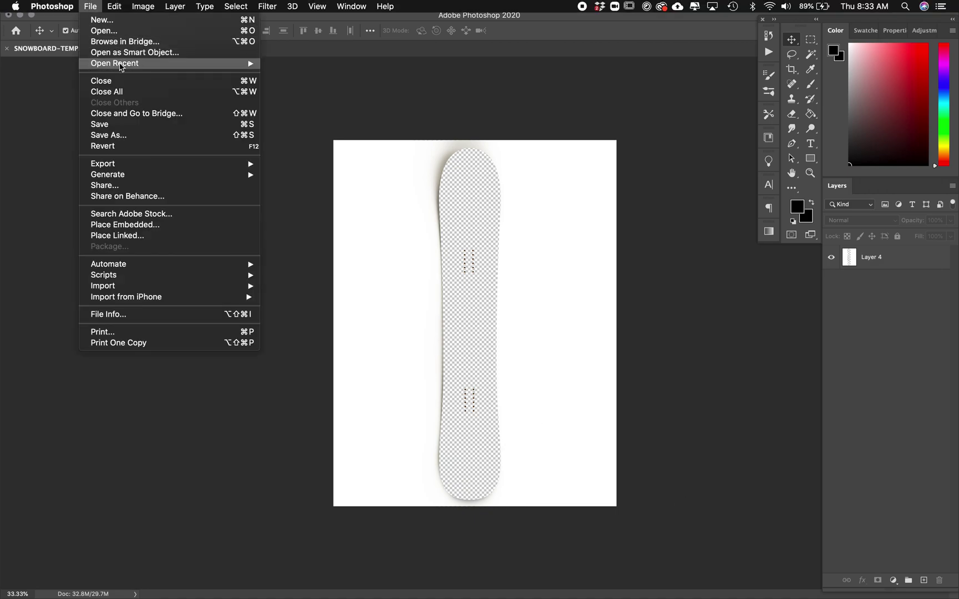
mouse_move(121, 64)
left_click(299, 65)
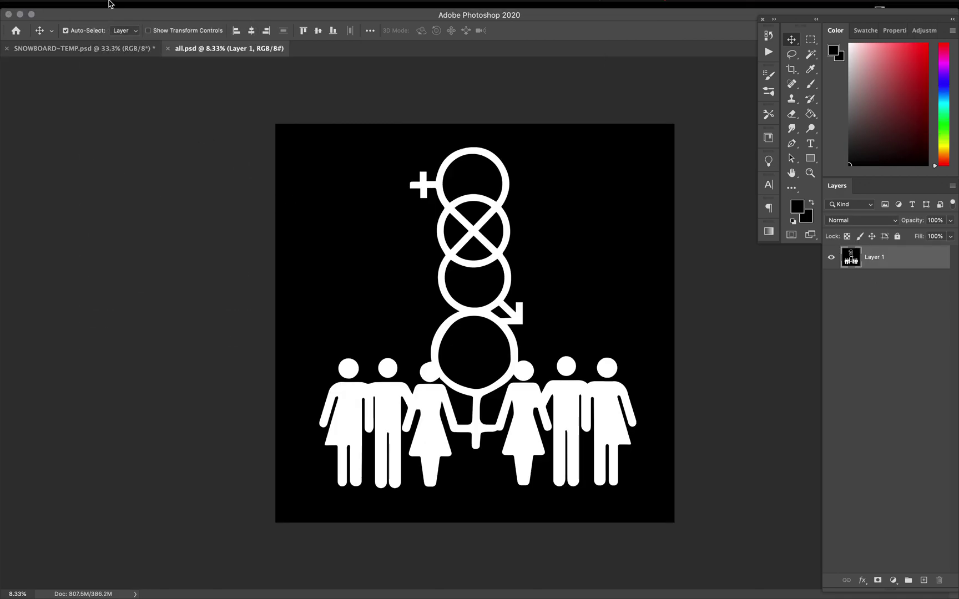
Check the artwork's width, height and resolution in the Image Size settings without changing them.
left_click(144, 7)
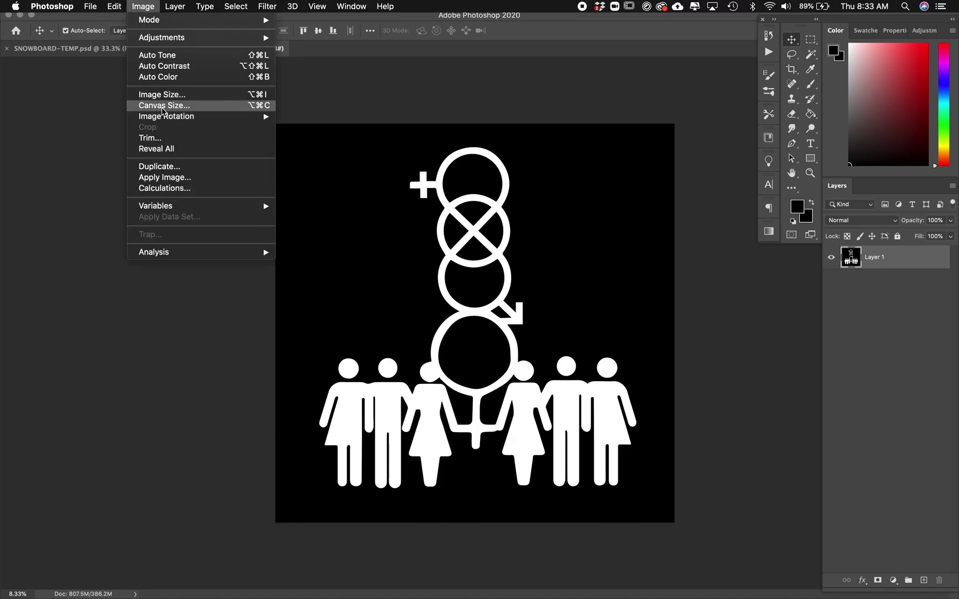
left_click(162, 95)
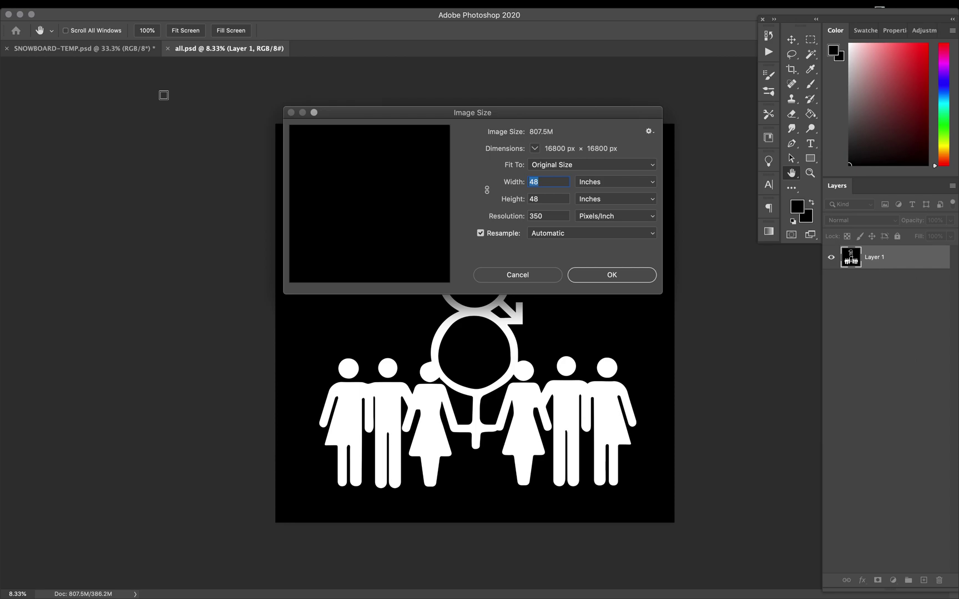
double_click(541, 199)
double_click(545, 182)
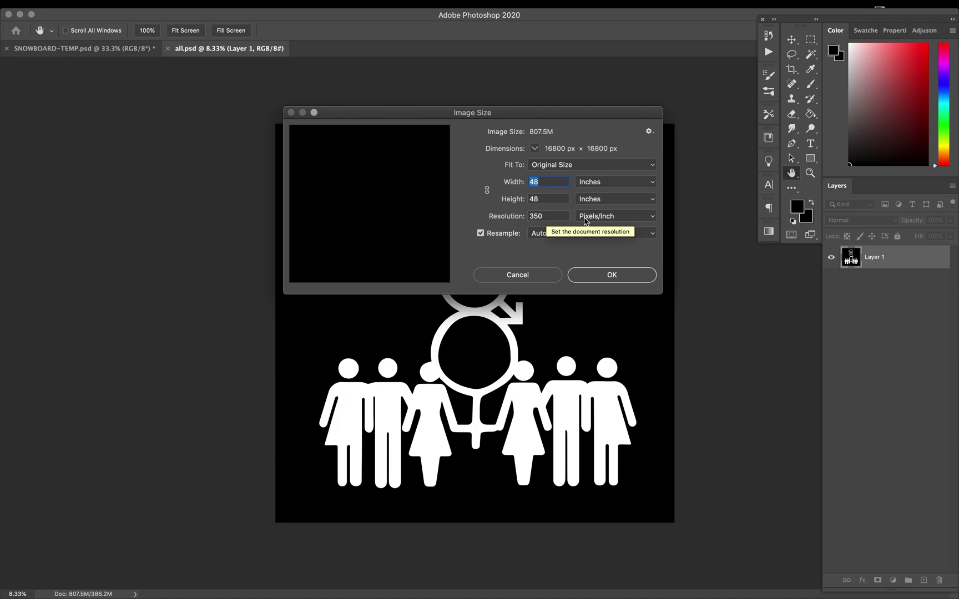
left_click(615, 279)
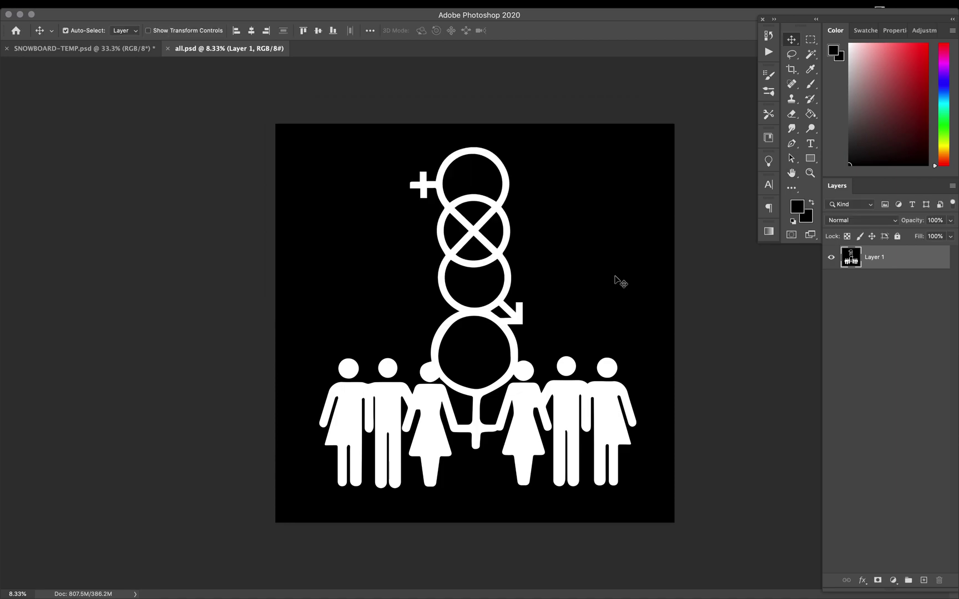
Copy the artwork into SNOWBOARD-TEMP.psd and put its layer beneath the snowboard template Layer 4, toggling its visibility to check the effect.
left_click_drag(362, 210, 378, 237)
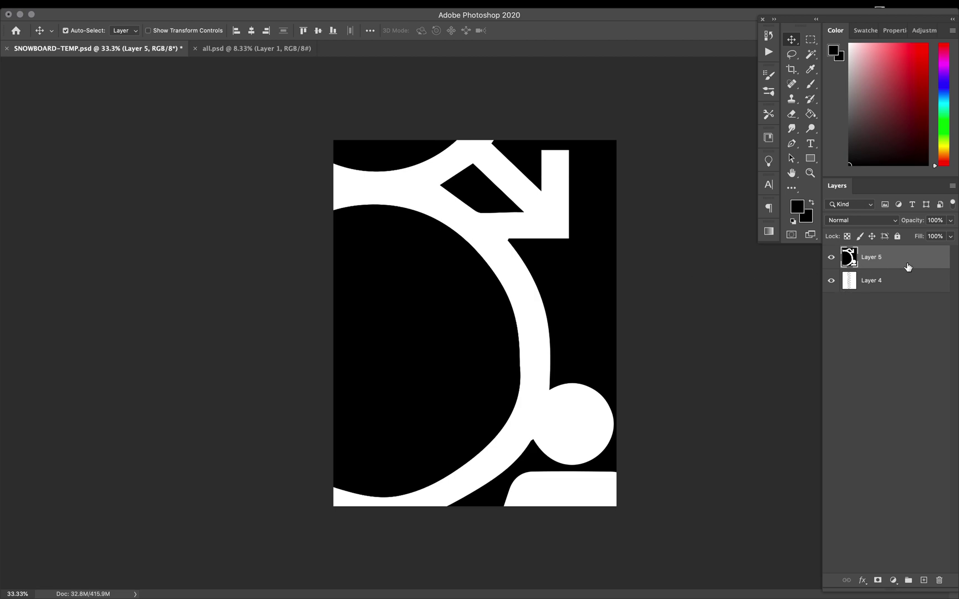
left_click_drag(894, 265, 895, 289)
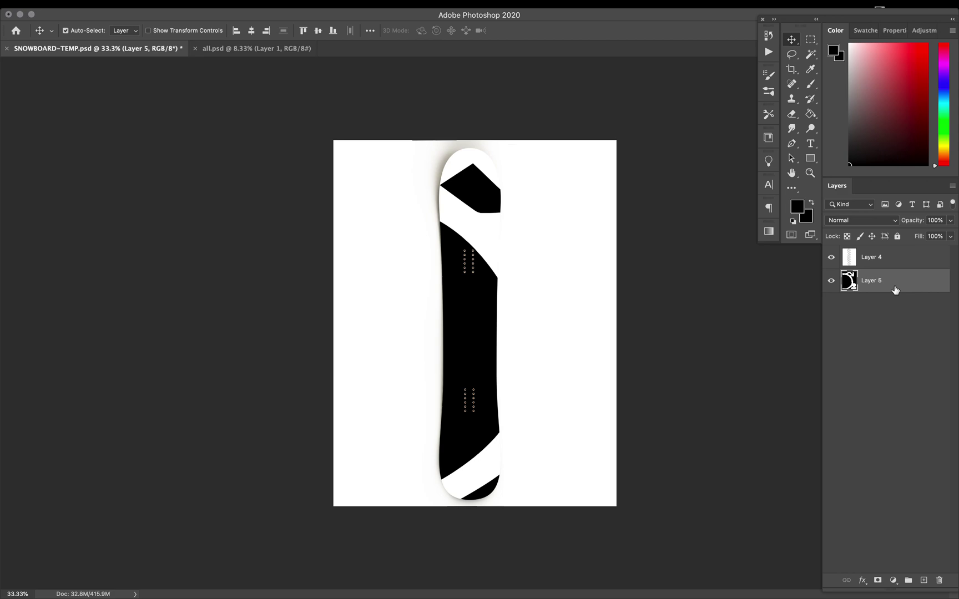
left_click(832, 283)
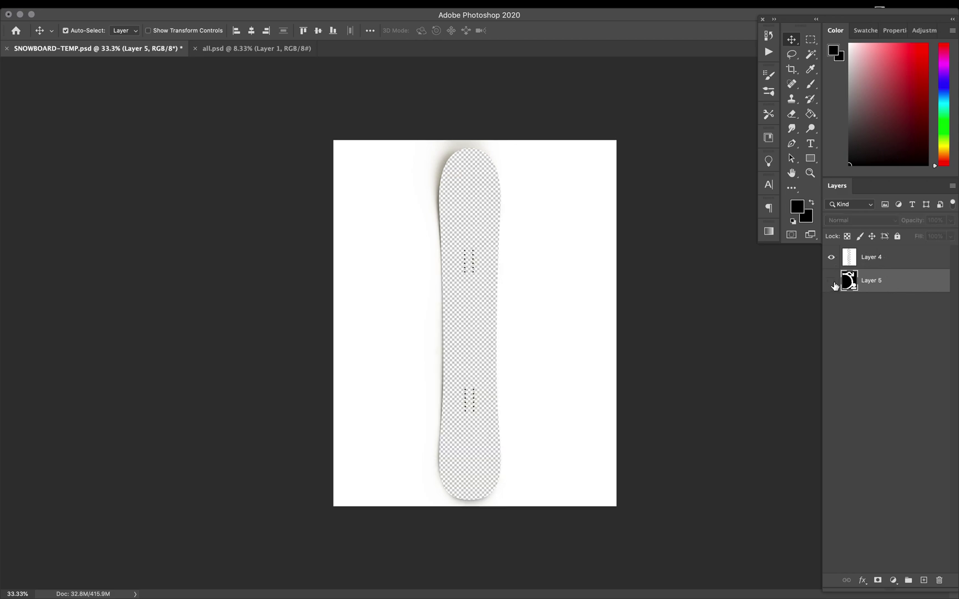
left_click(832, 282)
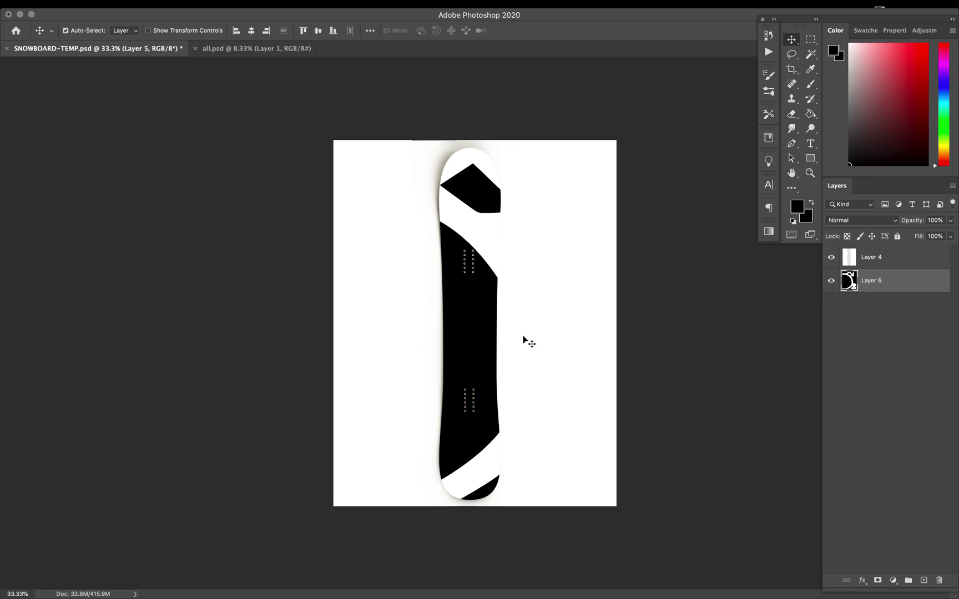
Scale the artwork on Layer 5 proportionally to about 38% and move it over the snowboard.
key("super+minus")
key("super+minus")
key("super+minus")
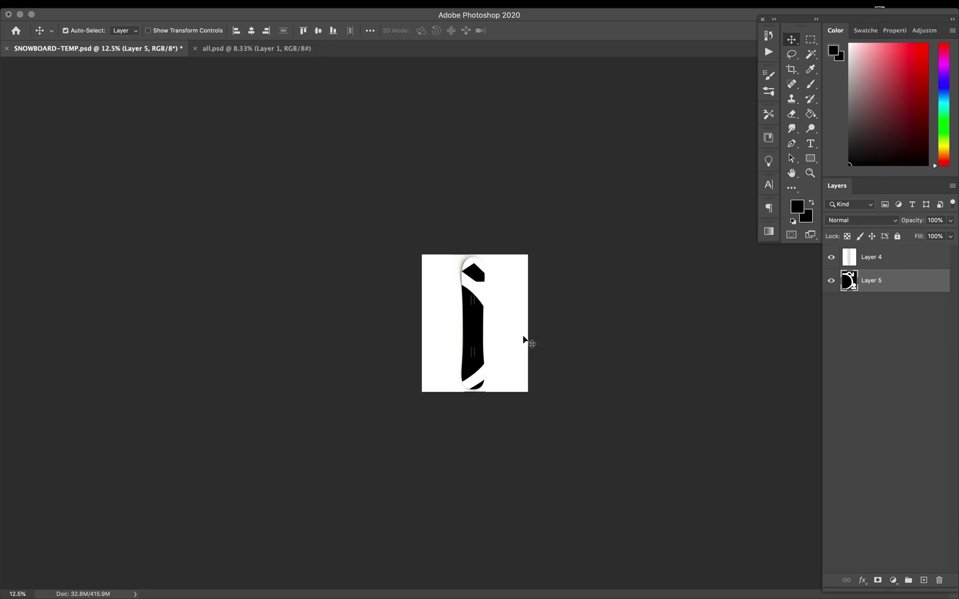
key("super+t")
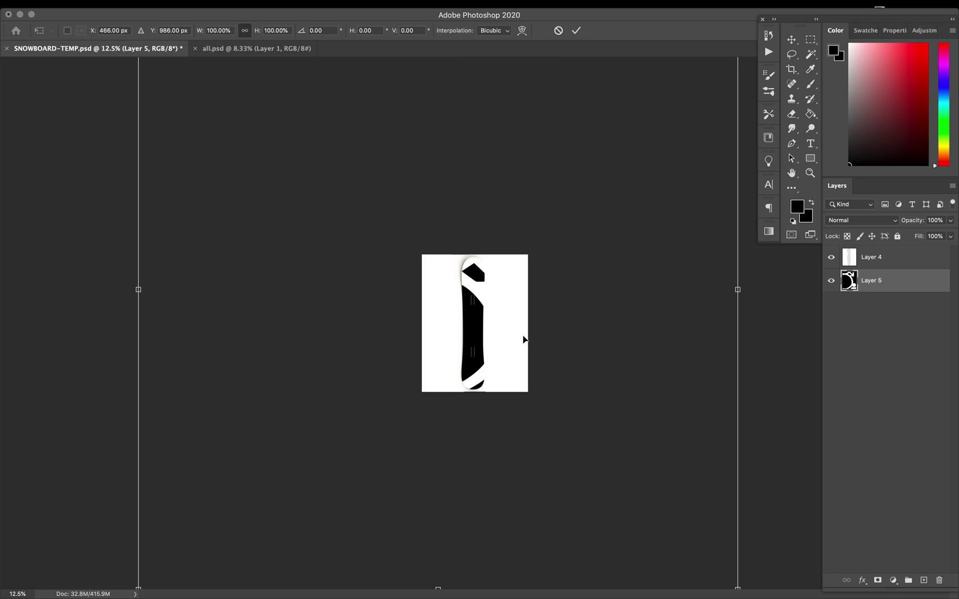
key("super+minus")
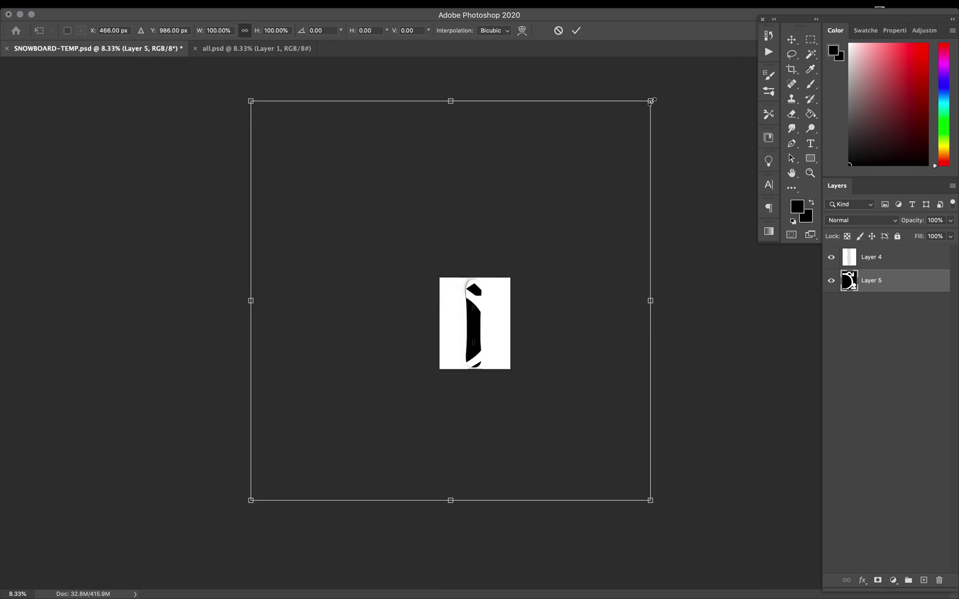
left_click_drag(651, 101, 400, 351)
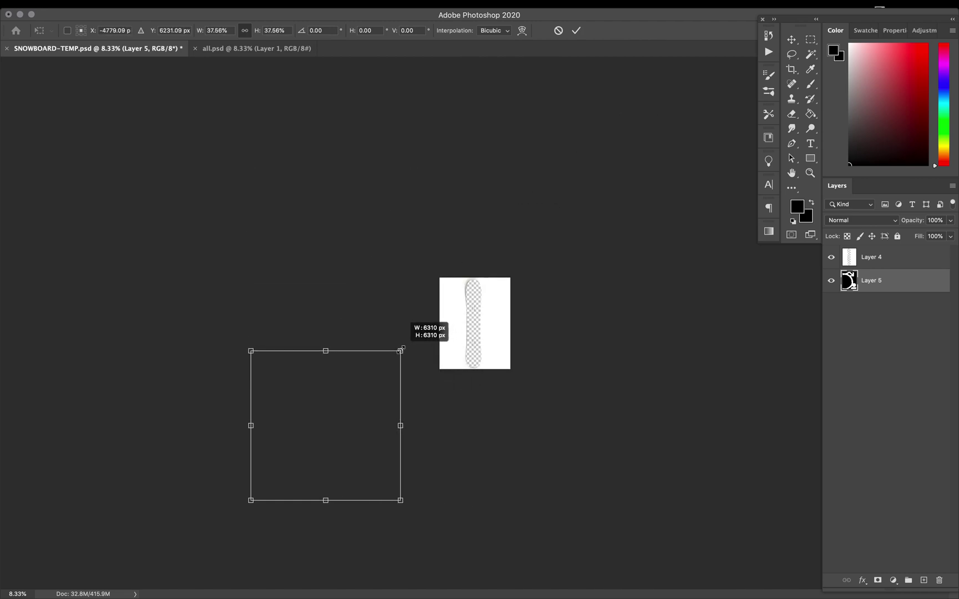
left_click_drag(317, 428, 478, 327)
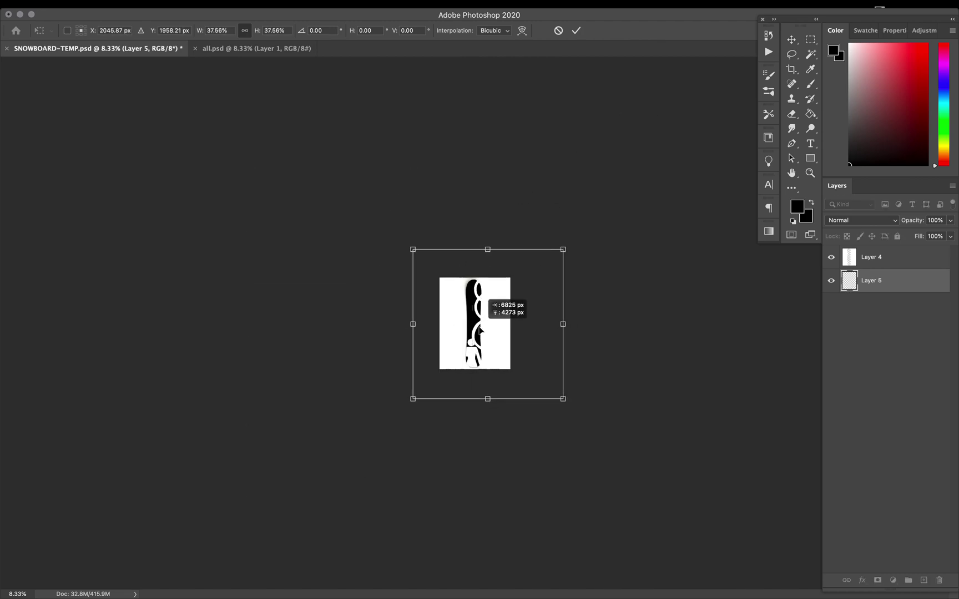
Reduce the artwork further to about 27% and position it with the plus sign at the board's upper end, applying the transform.
left_click_drag(409, 401, 436, 378)
left_click_drag(546, 306, 533, 317)
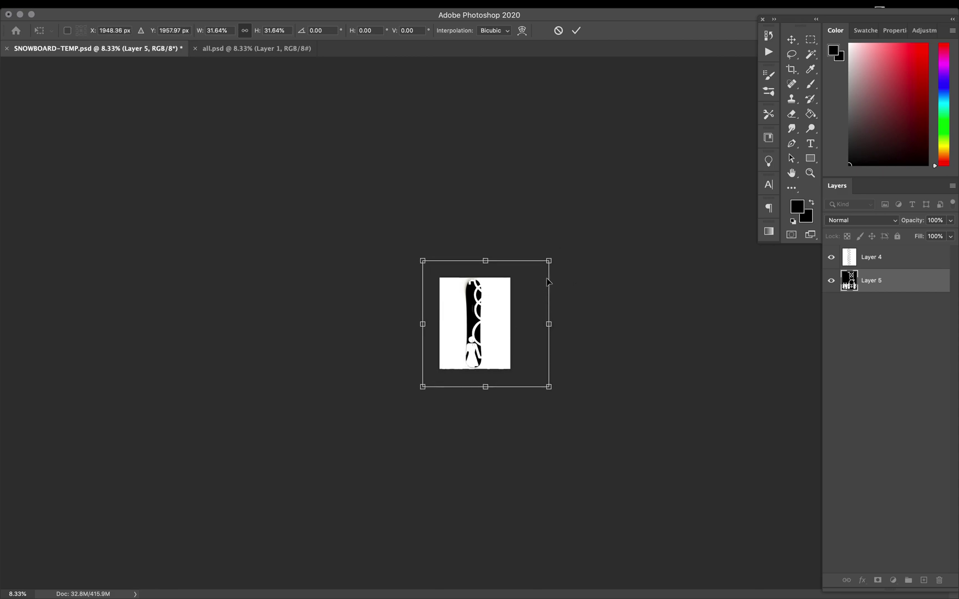
left_click_drag(549, 261, 532, 278)
left_click_drag(478, 347, 488, 339)
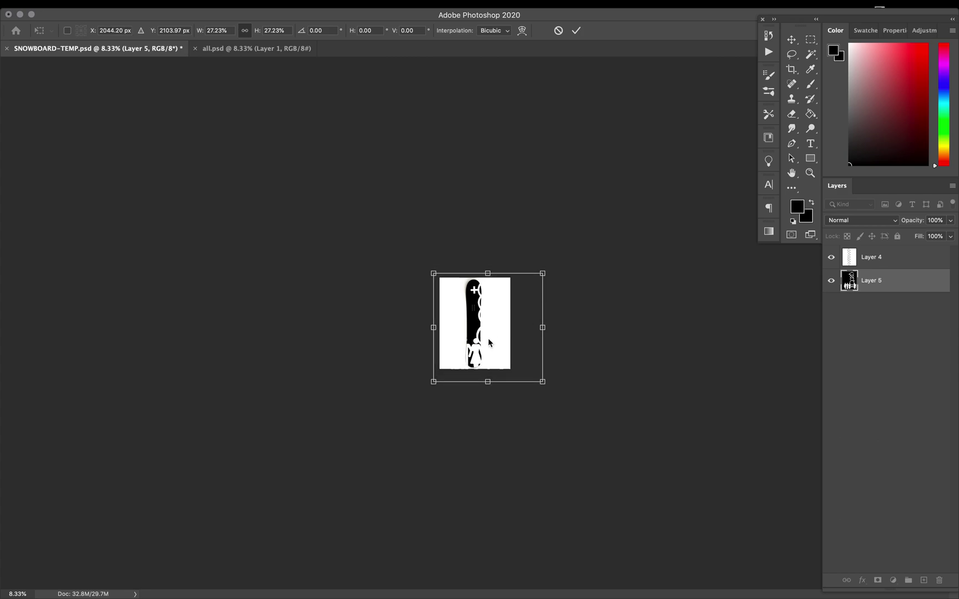
key("Return")
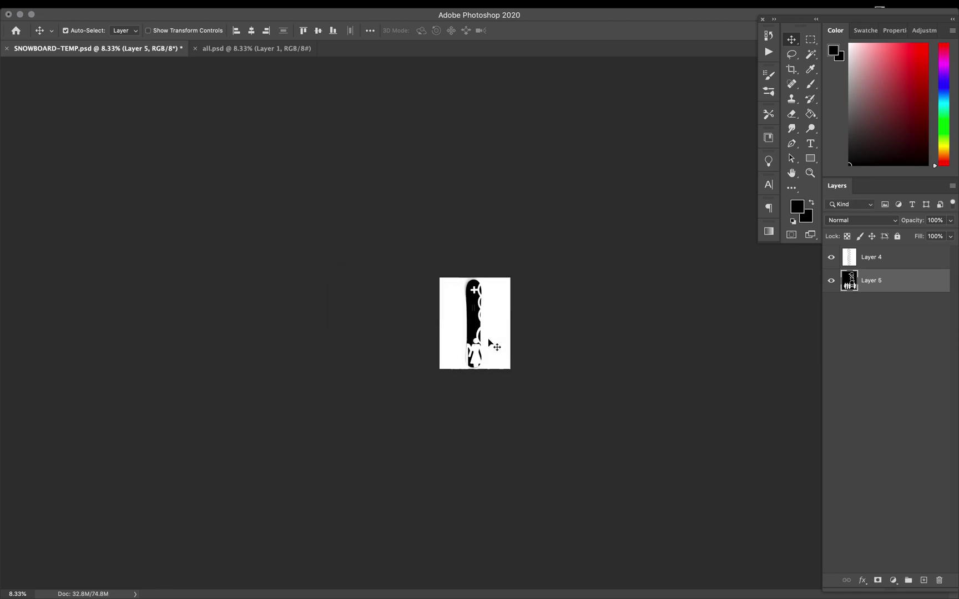
Nudge the artwork slightly to fine-tune how the symbols and figures sit within the snowboard outline.
key("super+plus")
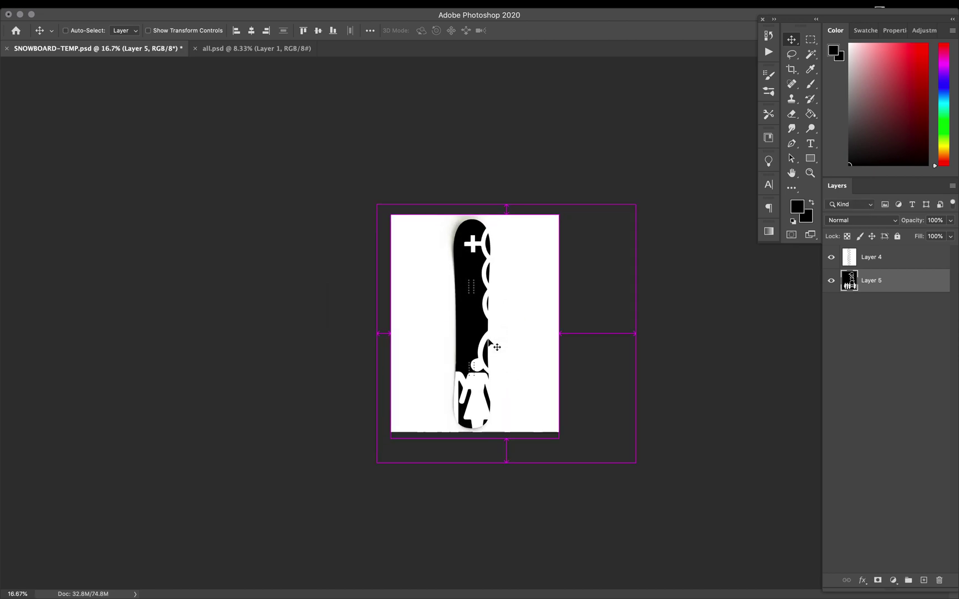
key("super+plus")
mouse_move(494, 354)
left_mouse_down()
mouse_move(402, 352)
mouse_move(434, 353)
mouse_move(422, 360)
mouse_move(442, 347)
mouse_move(400, 338)
mouse_move(529, 336)
mouse_move(477, 359)
mouse_move(491, 360)
left_mouse_up()
key("super+equal")
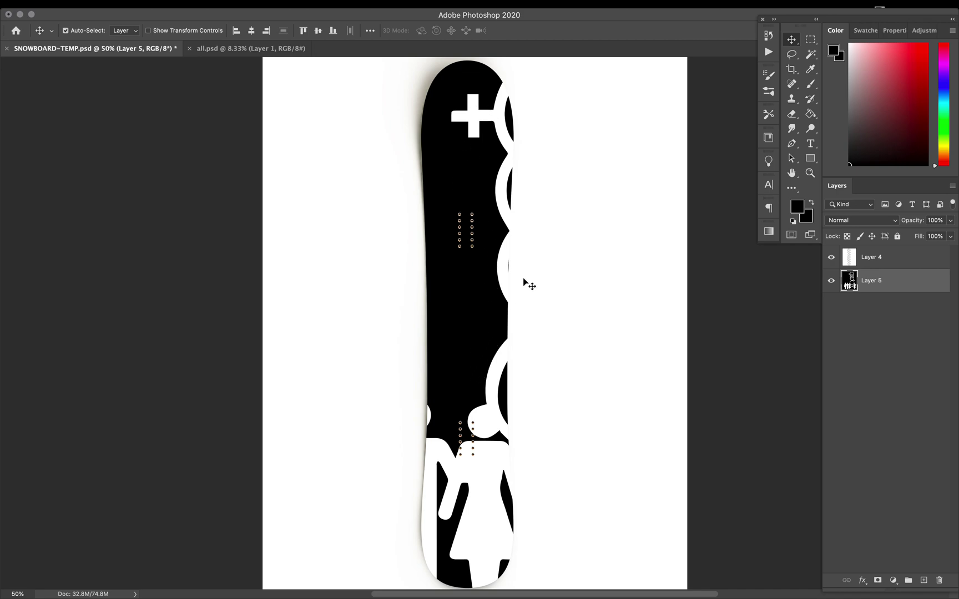
left_click_drag(462, 286, 463, 286)
key("super+minus")
key("super+minus")
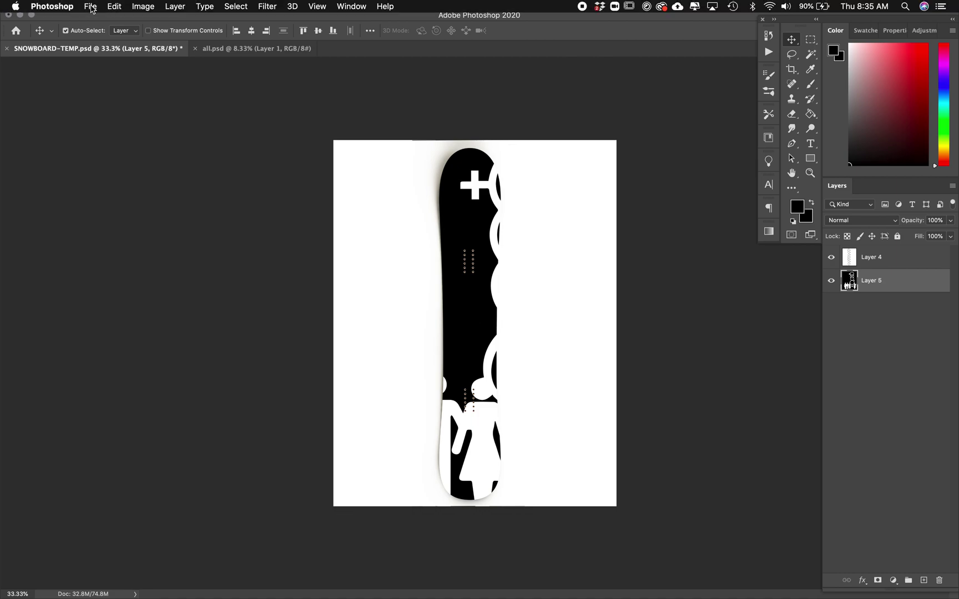
Save the snowboard mockup for web as a JPEG at maximum quality 100.
left_click(91, 8)
mouse_move(116, 164)
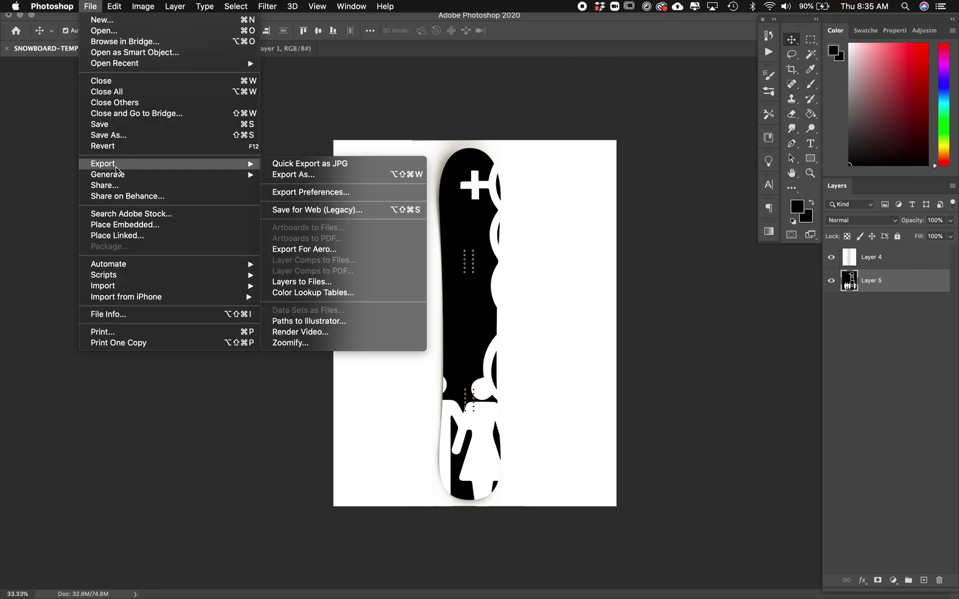
left_click(329, 211)
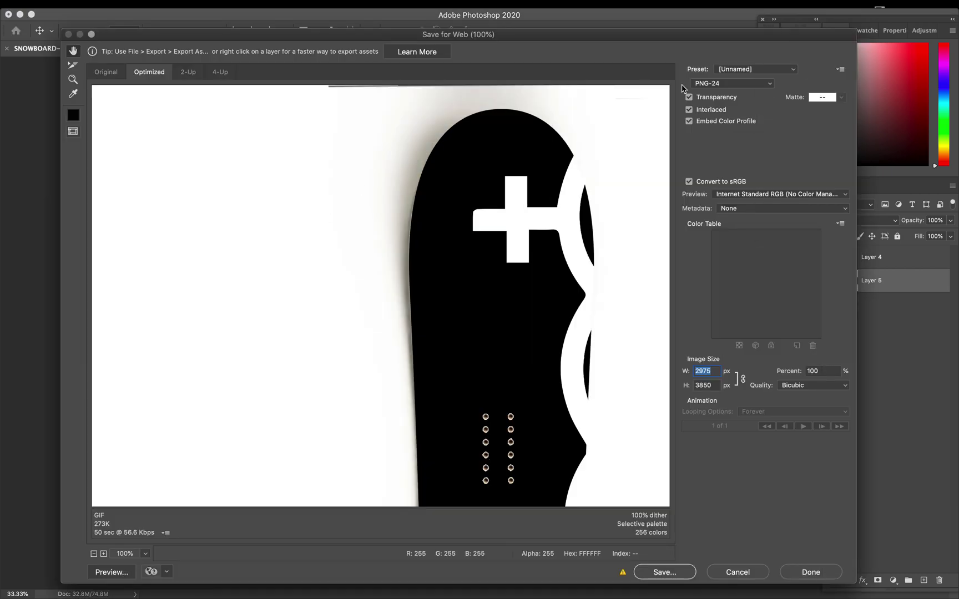
left_click(722, 83)
left_click(715, 67)
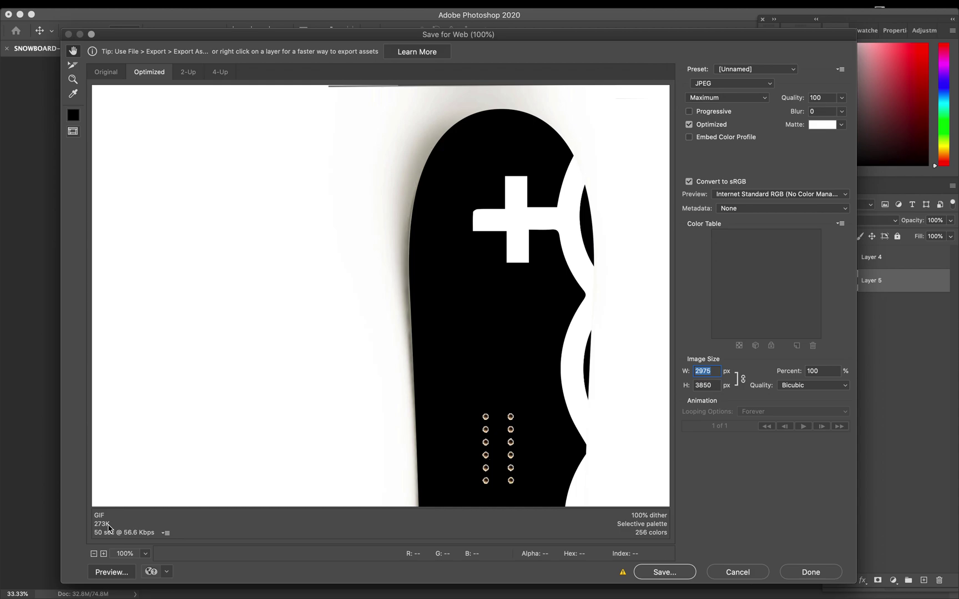
left_click_drag(493, 353, 450, 308)
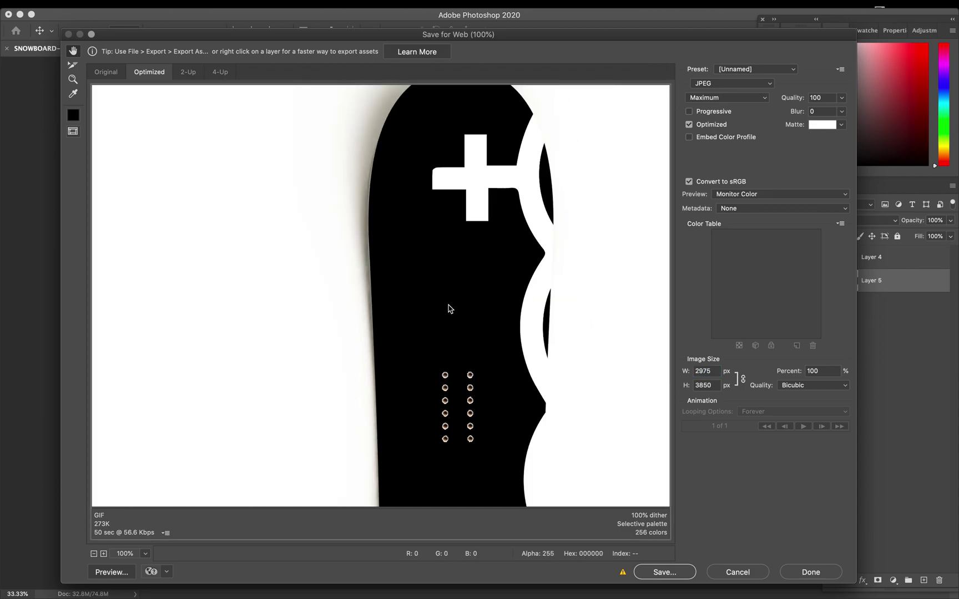
left_click(842, 98)
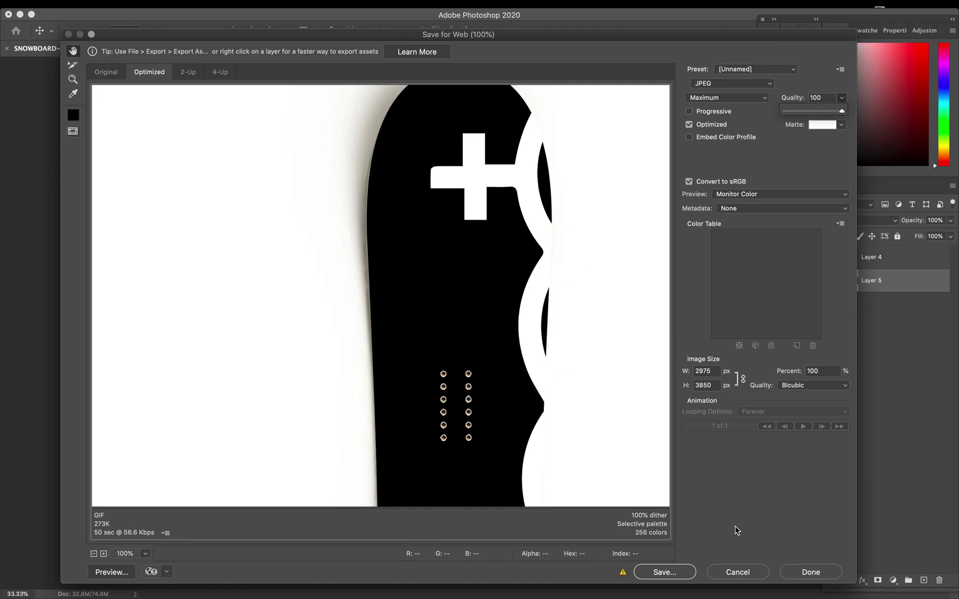
left_click(665, 574)
key("Return")
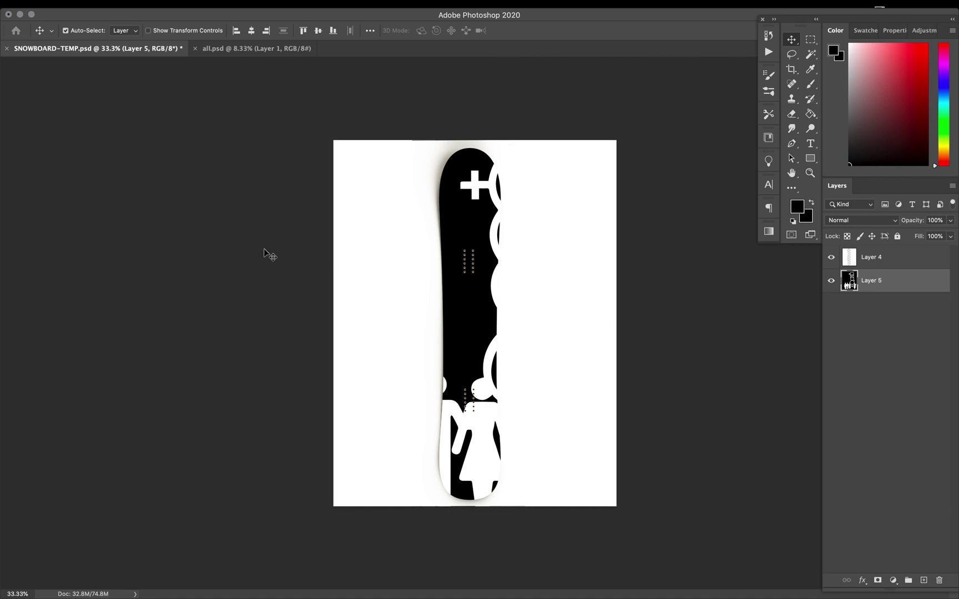
Open the recent painting photo IMG_7375.JPG and copy the entire image.
left_click(92, 7)
mouse_move(116, 69)
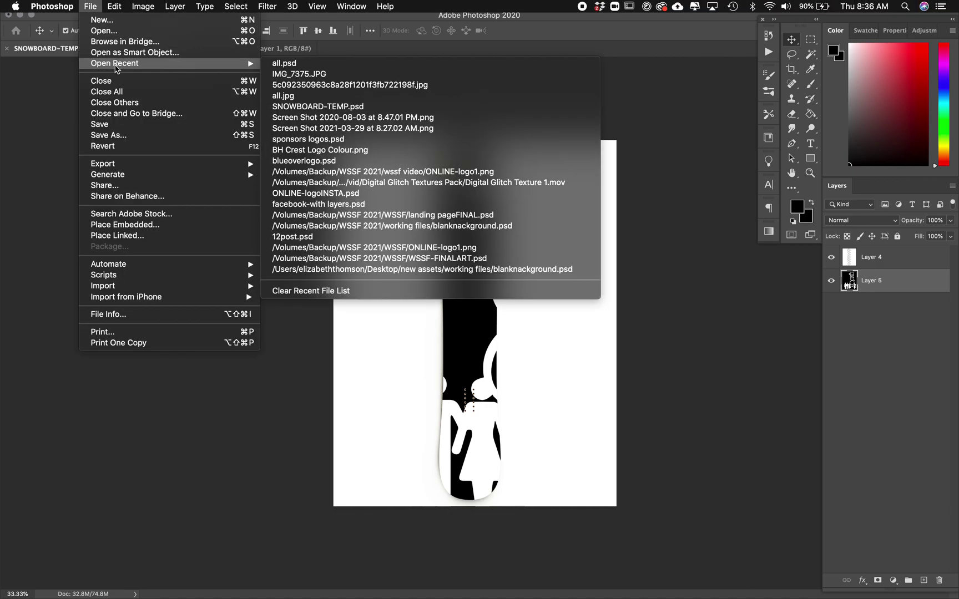
left_click(319, 80)
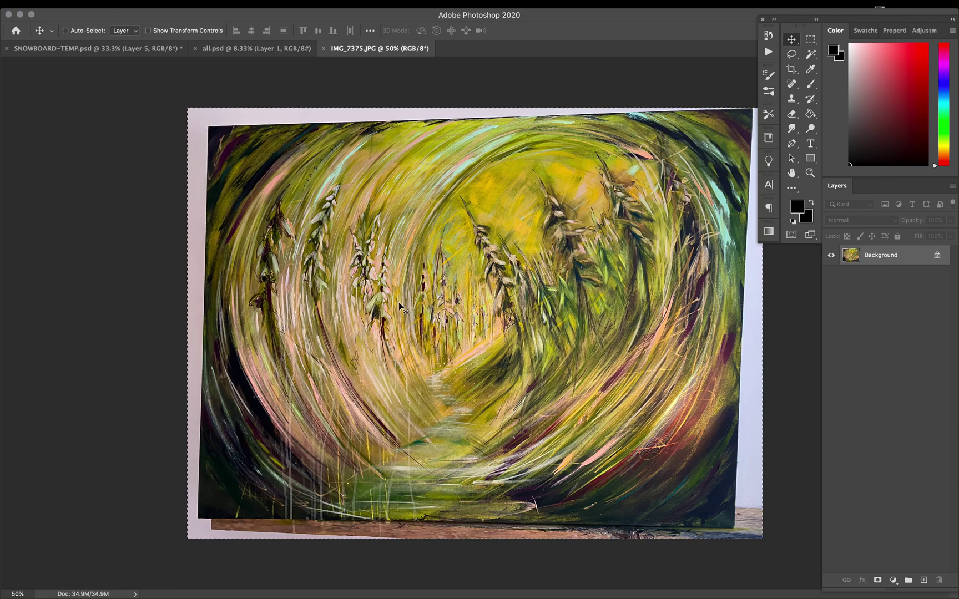
Paste the painting into SNOWBOARD-TEMP.psd with color conversion, keep it beneath Layer 4, and hide the black-and-white artwork on Layer 5.
left_click(137, 49)
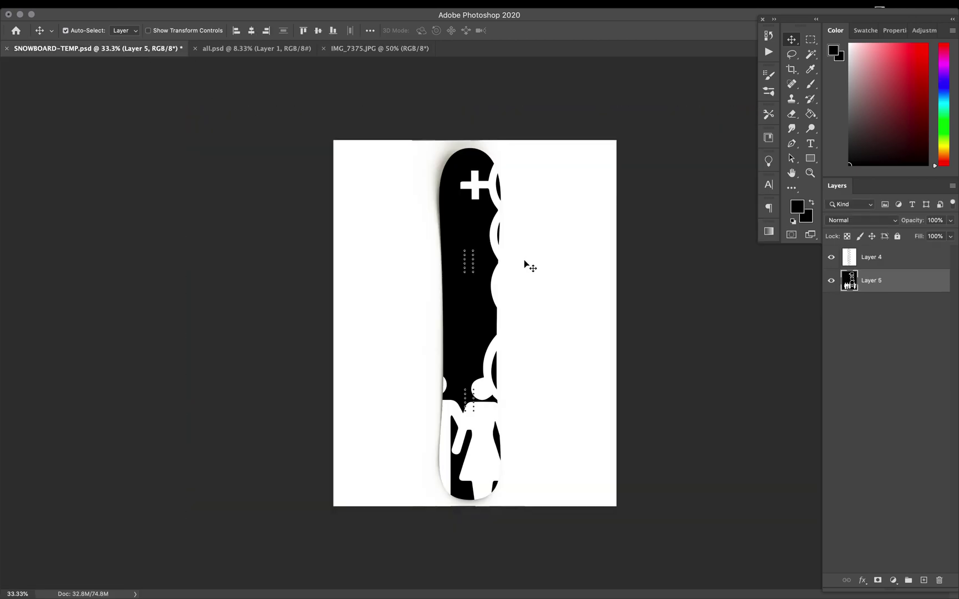
key("super+v")
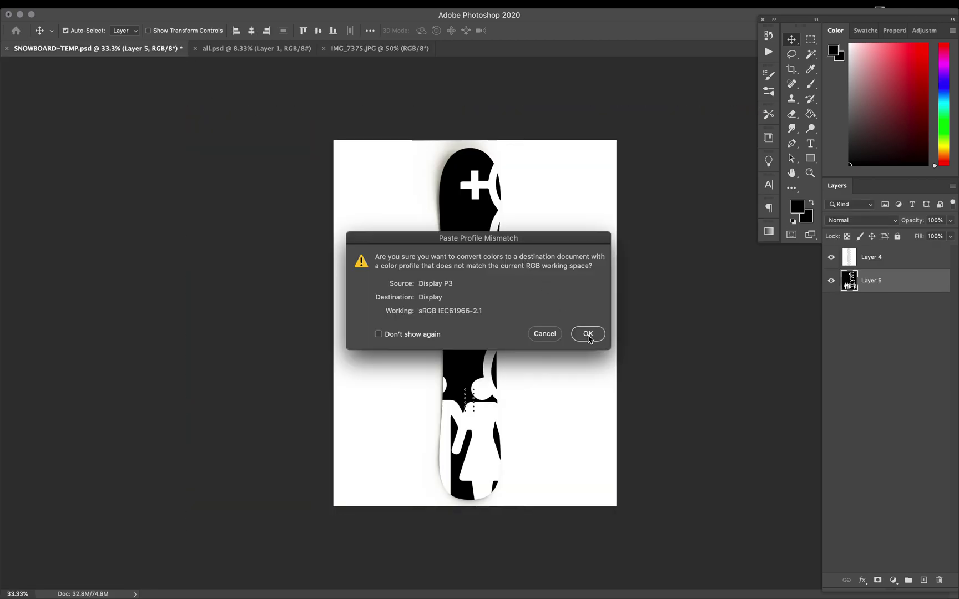
left_click(588, 334)
mouse_move(899, 289)
left_mouse_down()
mouse_move(877, 274)
mouse_move(878, 254)
mouse_move(890, 282)
left_mouse_up()
left_click(831, 305)
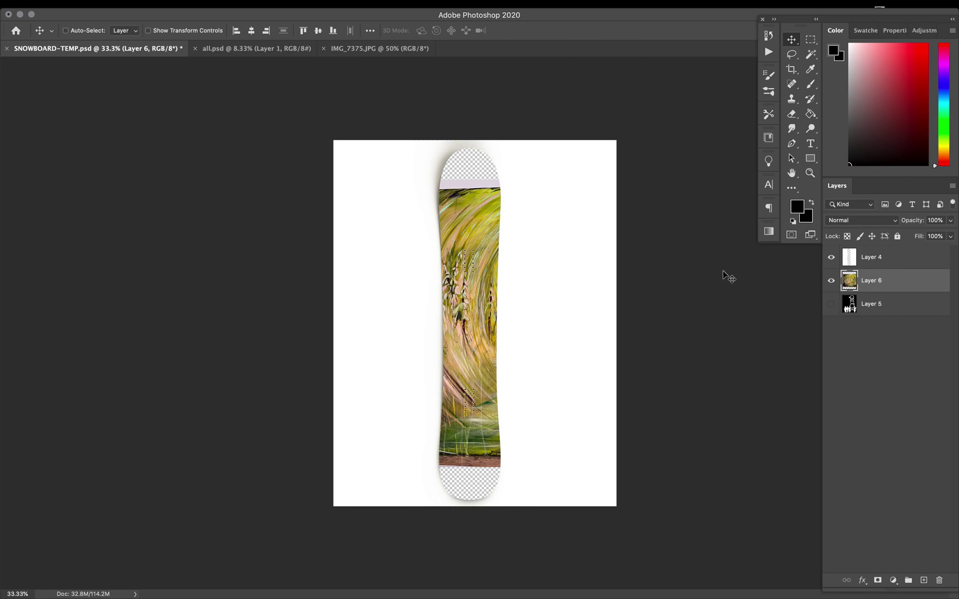
Enlarge the painting on Layer 6 and move it so it fills the whole snowboard, with the yellow area near the upper end.
key("super+t")
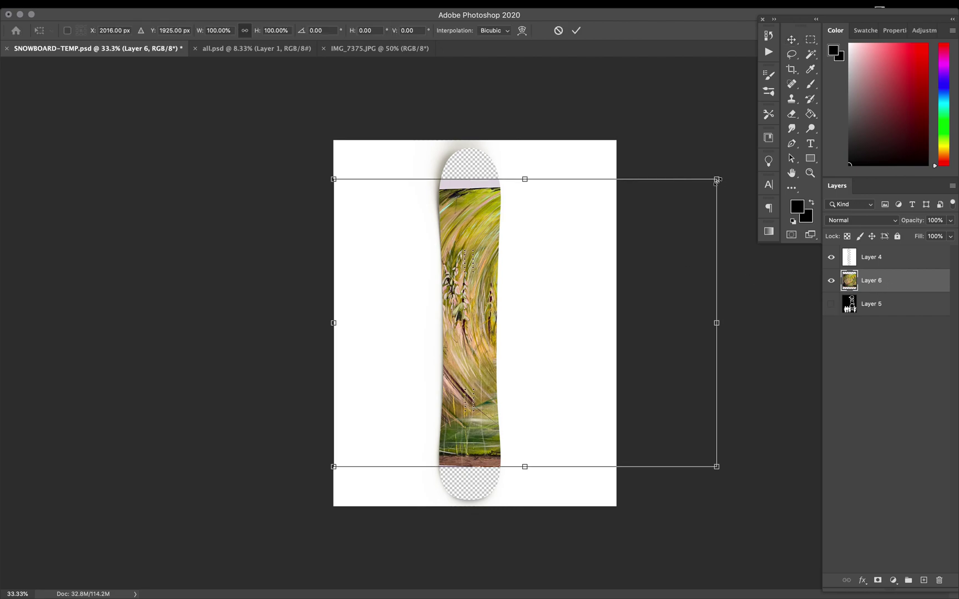
left_click_drag(717, 180, 884, 87)
left_click(882, 86)
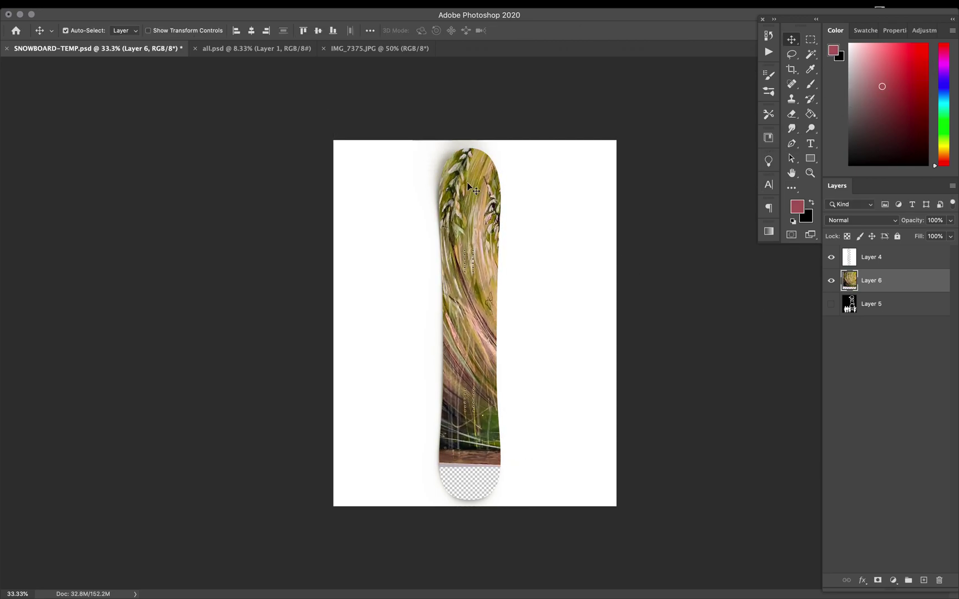
left_click_drag(473, 190, 328, 247)
left_click_drag(472, 230, 400, 231)
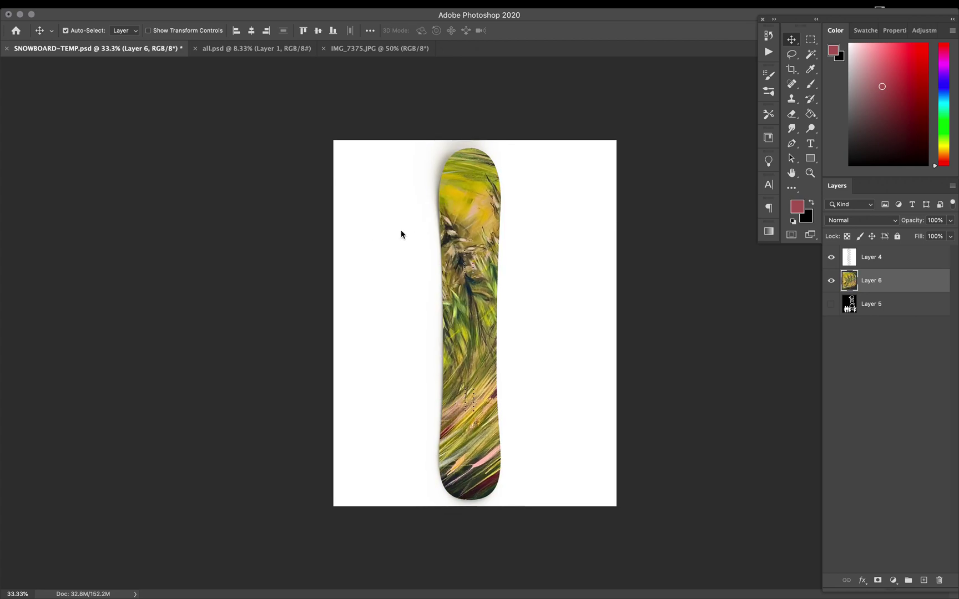
Check the original painting in IMG_7375.JPG, then shift Layer 6 in SNOWBOARD-TEMP.psd to the right so a wheat stalk runs down the board's upper half.
left_click(357, 49)
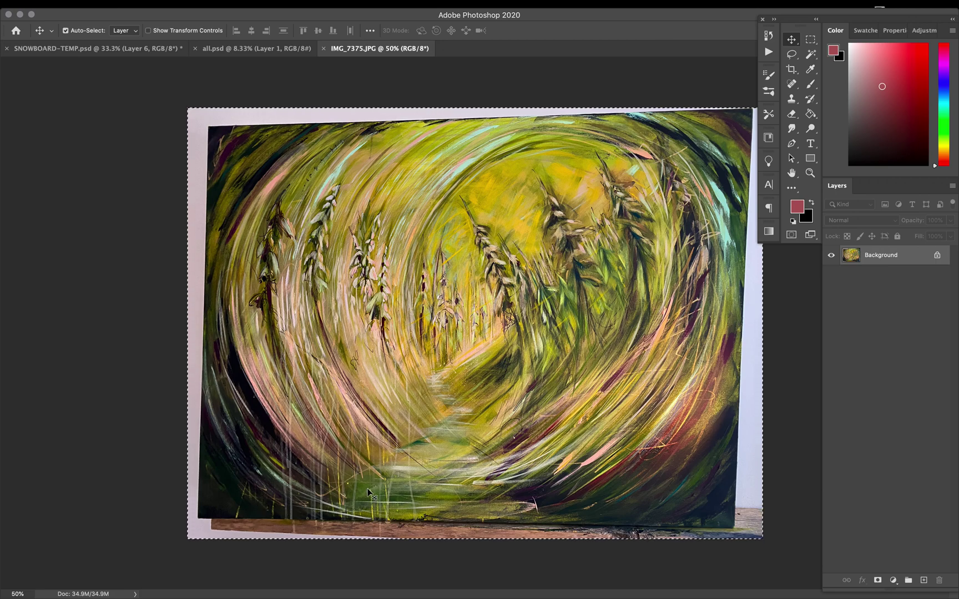
left_click(94, 48)
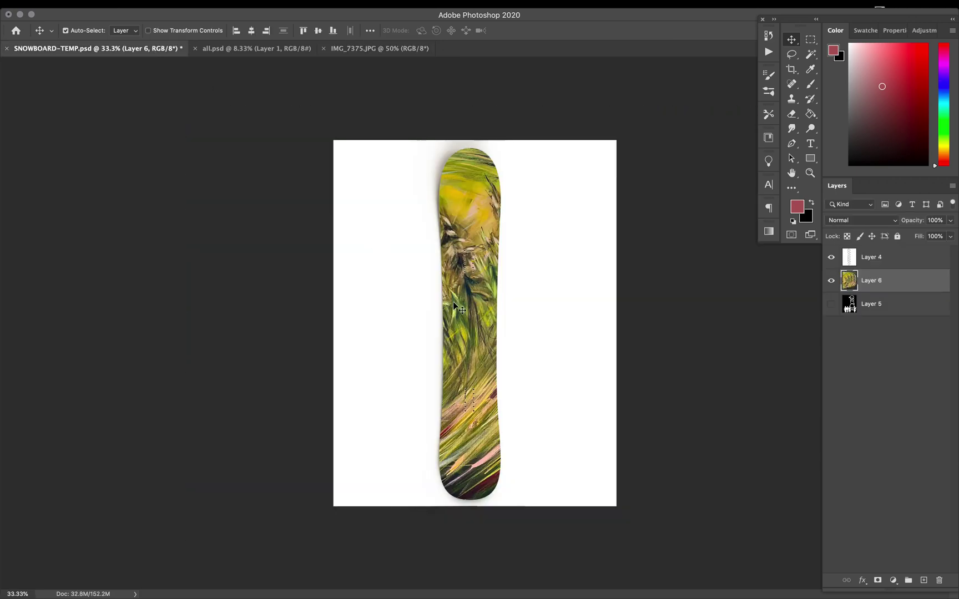
mouse_move(478, 196)
left_mouse_down()
mouse_move(498, 192)
mouse_move(470, 195)
mouse_move(556, 187)
mouse_move(535, 200)
mouse_move(574, 202)
left_mouse_up()
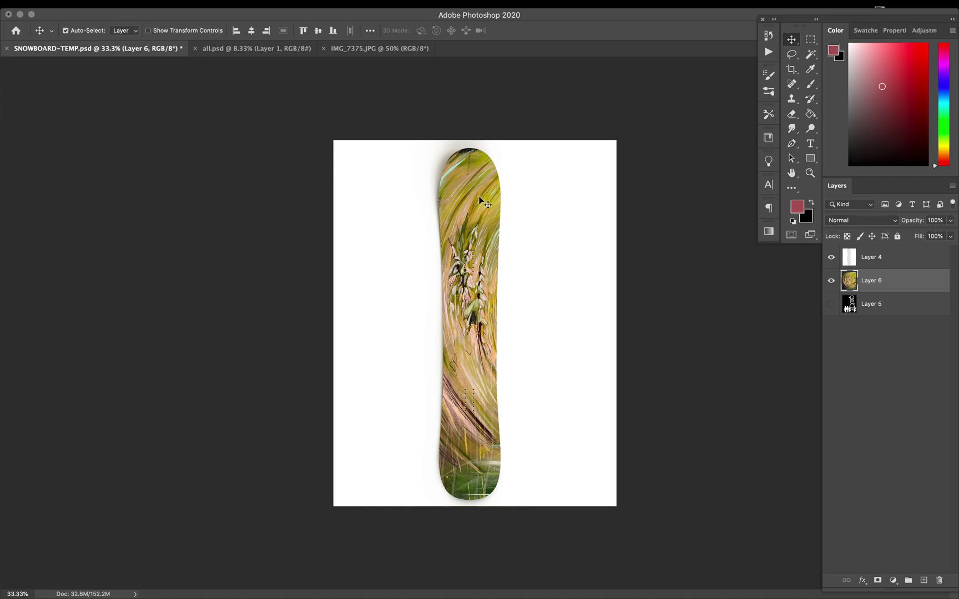
left_click_drag(488, 195, 480, 197)
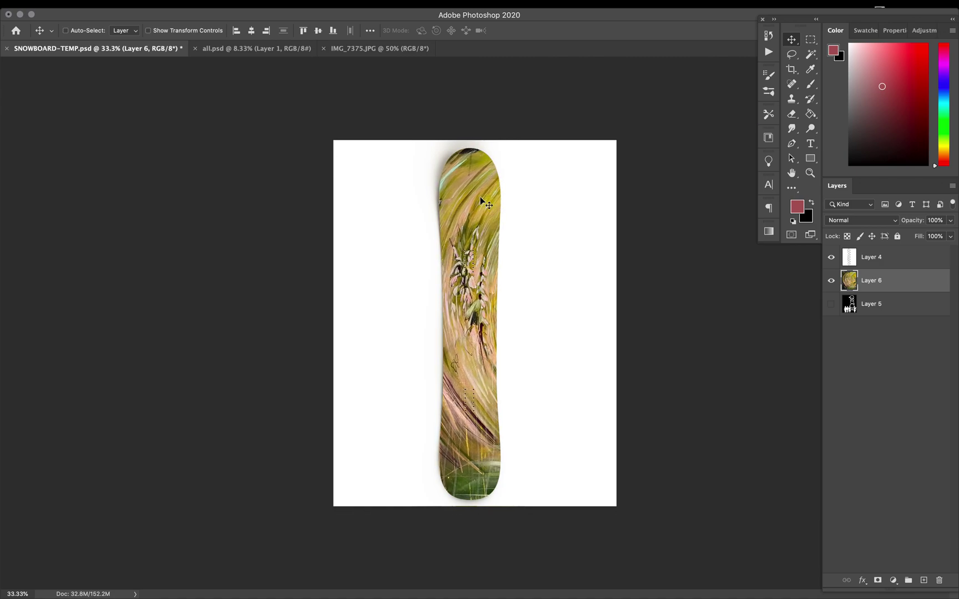
key("super+equal")
key("super+equal")
key("super+minus")
key("super+minus")
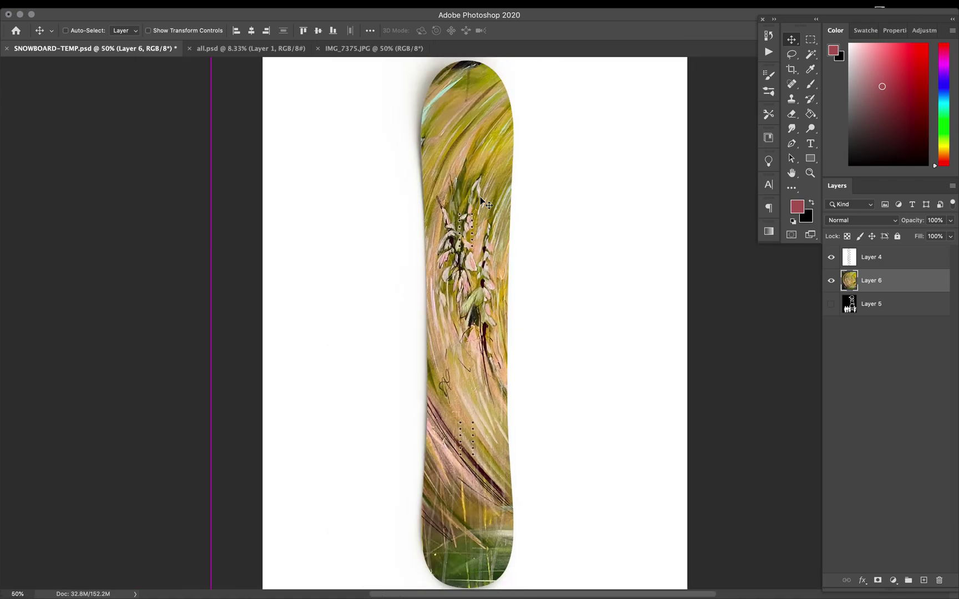
key("super+minus")
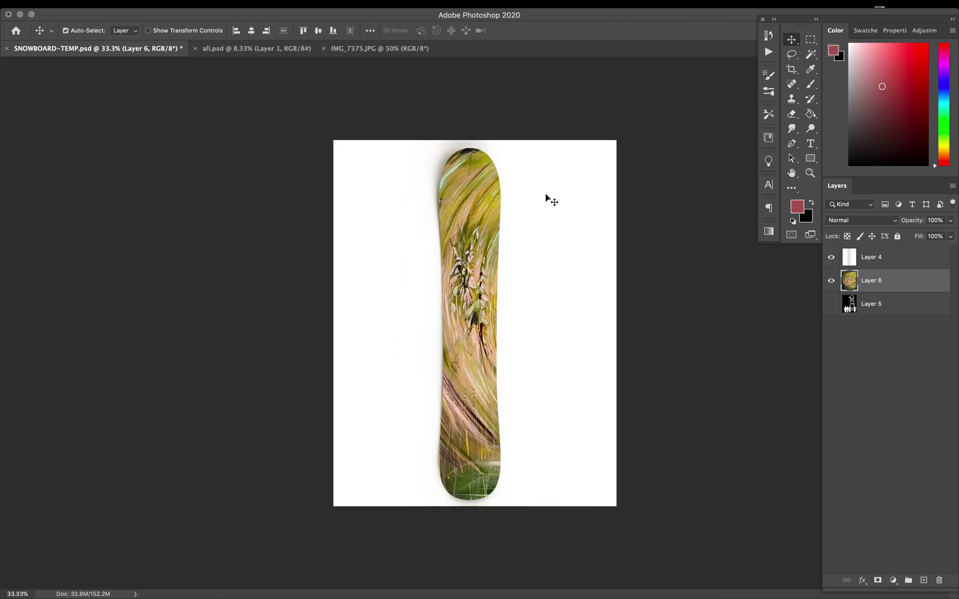
mouse_move(479, 205)
left_mouse_down()
mouse_move(574, 205)
mouse_move(519, 206)
left_mouse_up()
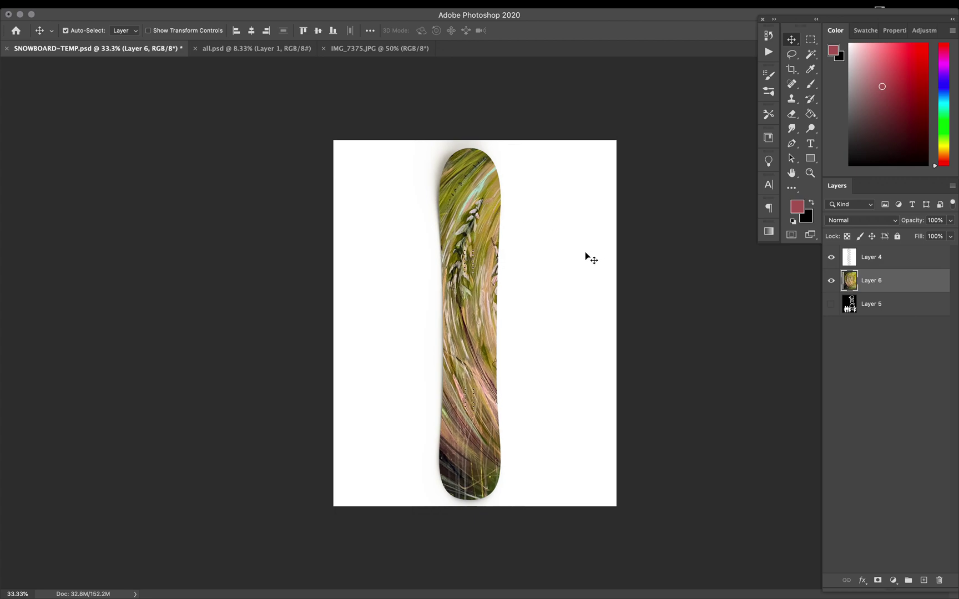
left_click(91, 6)
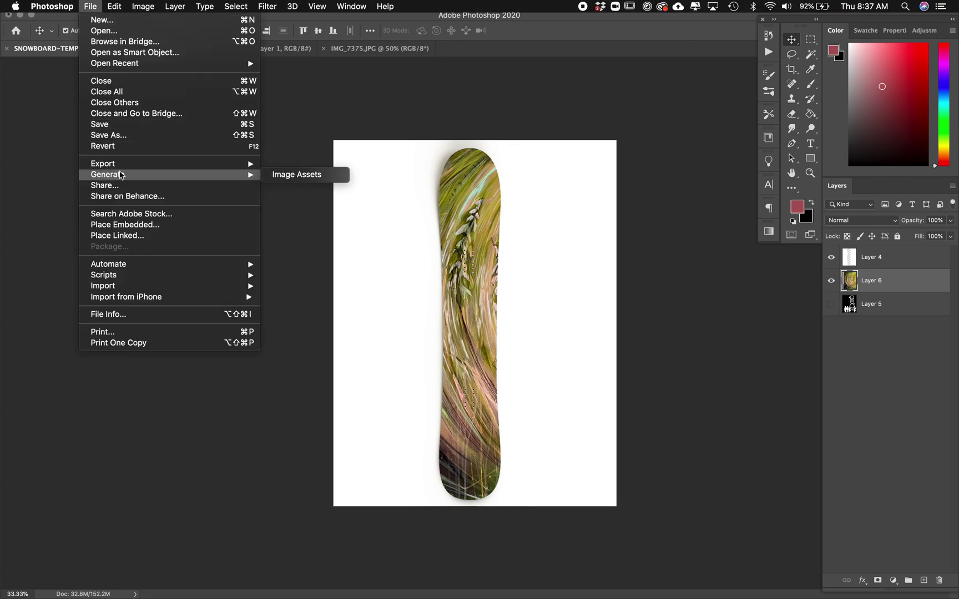
mouse_move(123, 165)
left_click(321, 211)
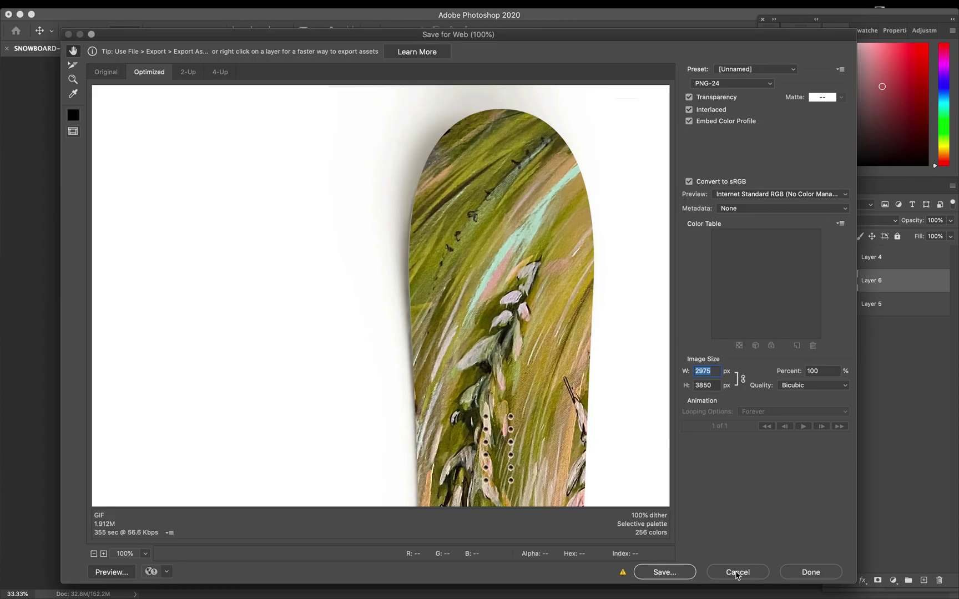
left_click(737, 572)
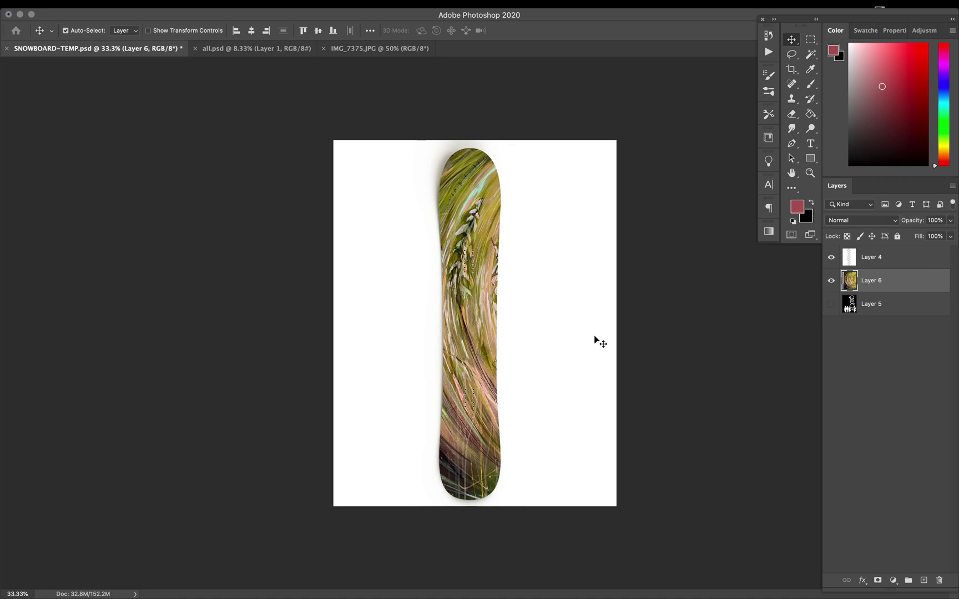